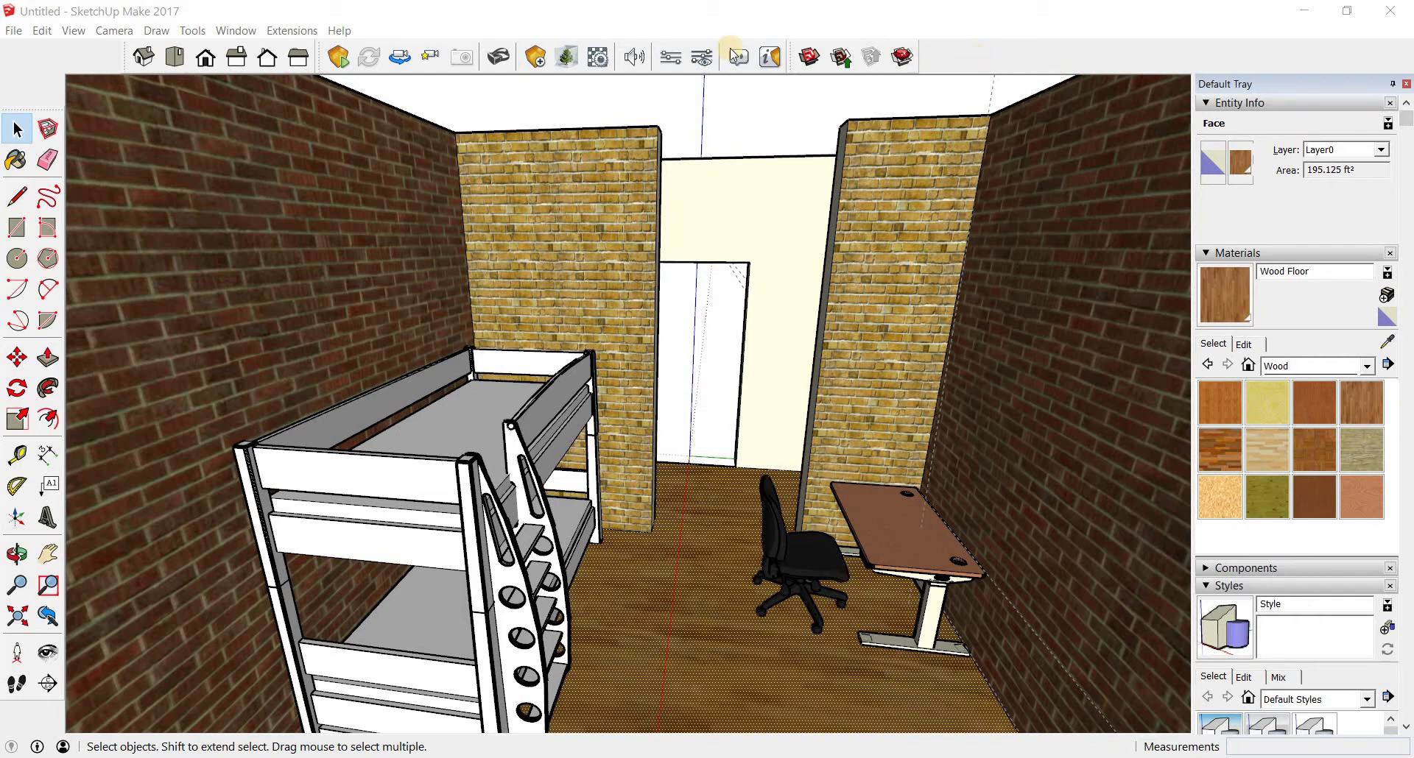
{"action": "right_click", "coordinate": [948, 56]}
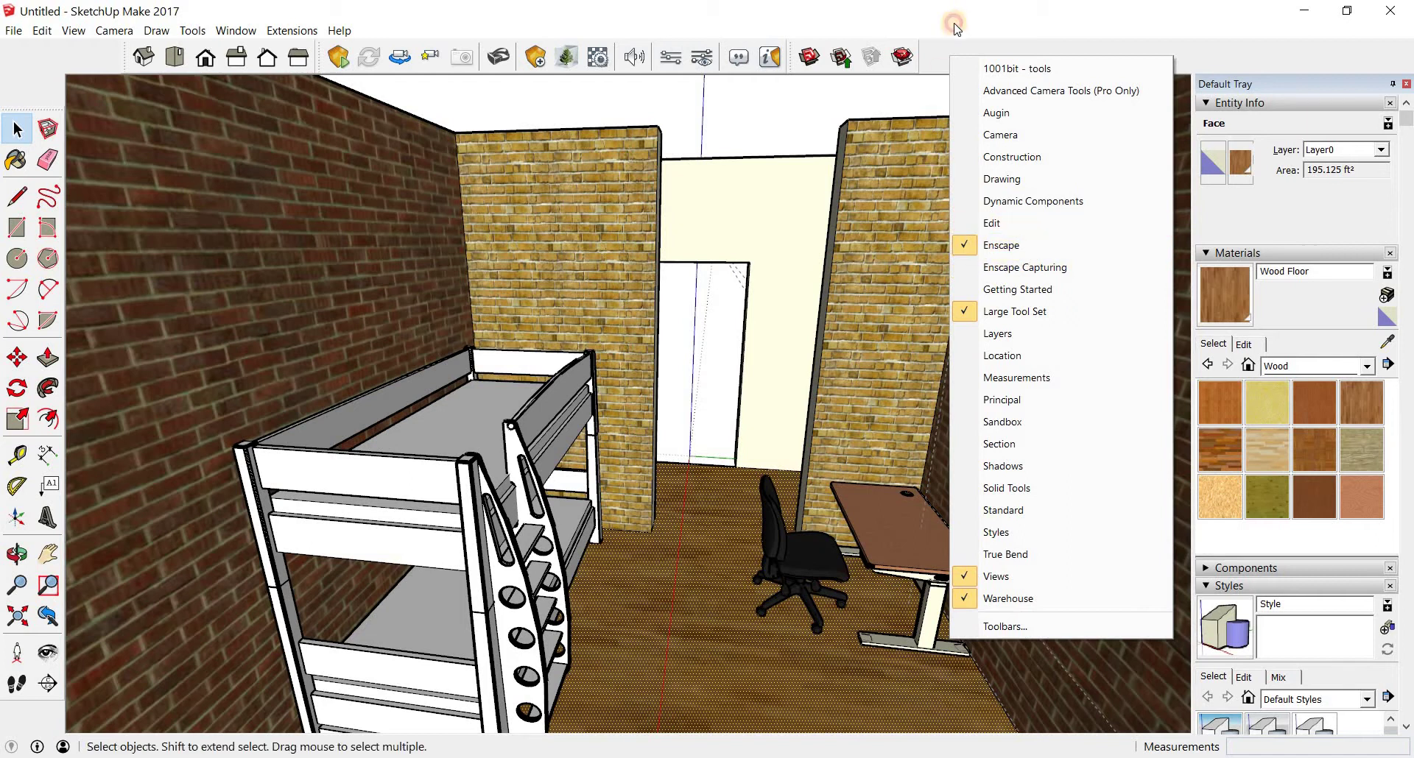
{"action": "left_click", "coordinate": [794, 28]}
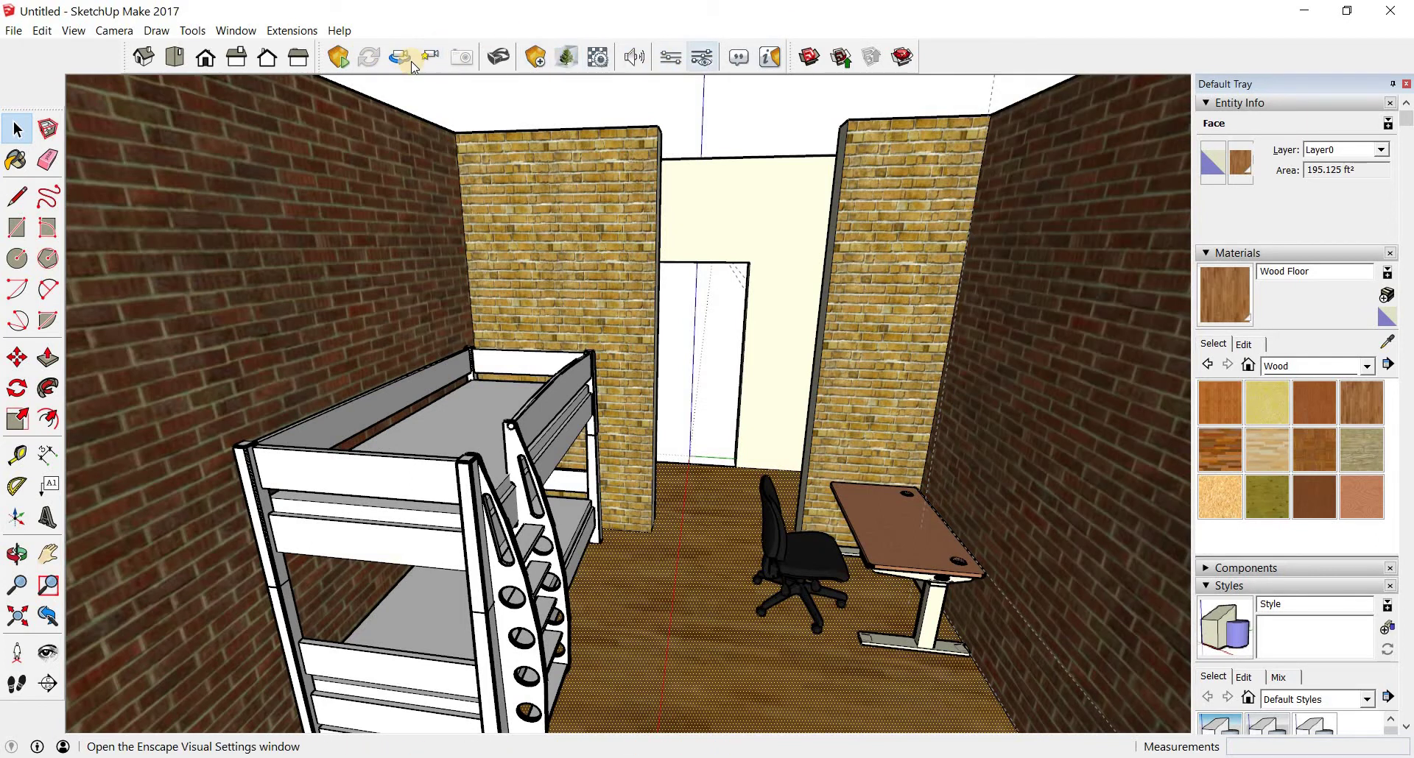
{"action": "left_click", "coordinate": [402, 57]}
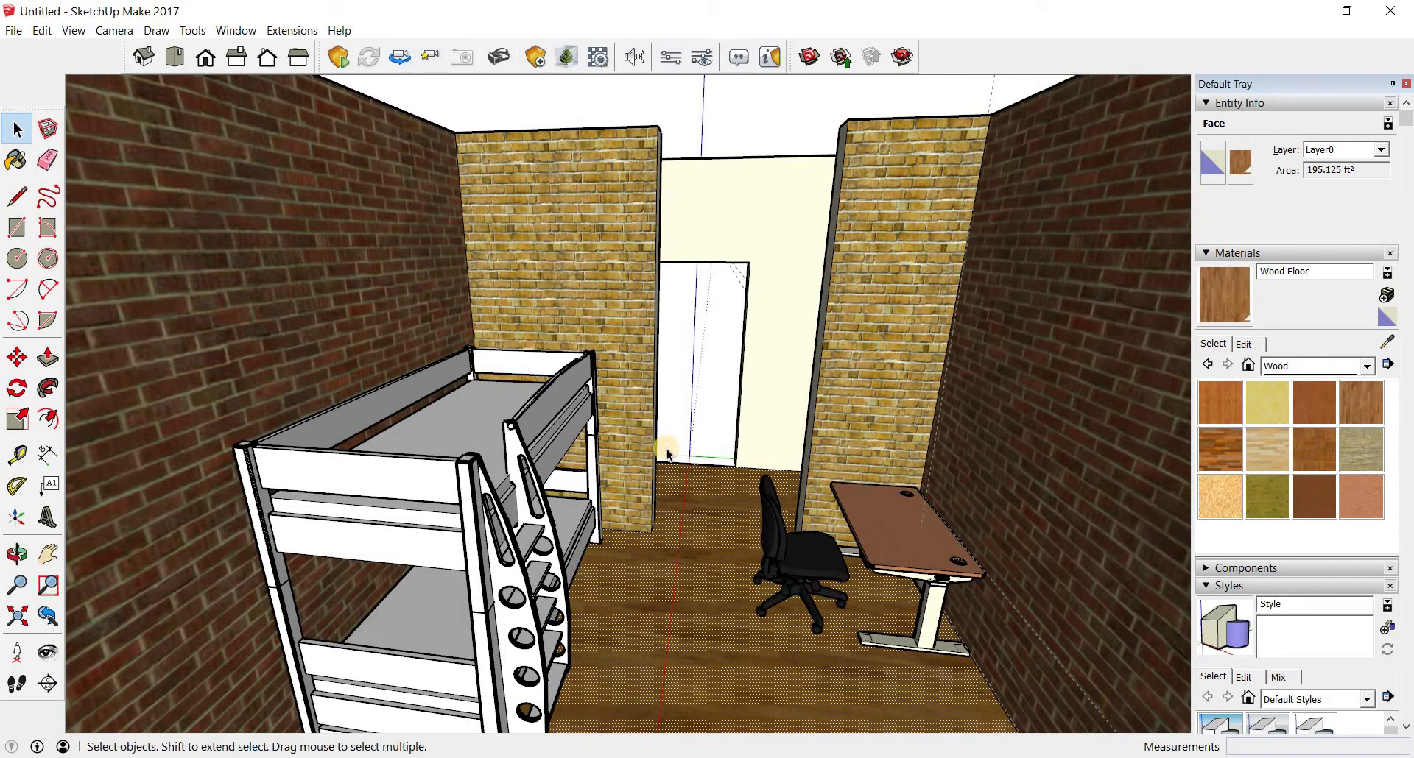
Frame the bunk bed, chair and desk from a lower viewpoint and start Enscape to render the room.
{"action": "middle_click_drag", "start_coordinate": [632, 466], "coordinate": [632, 354]}
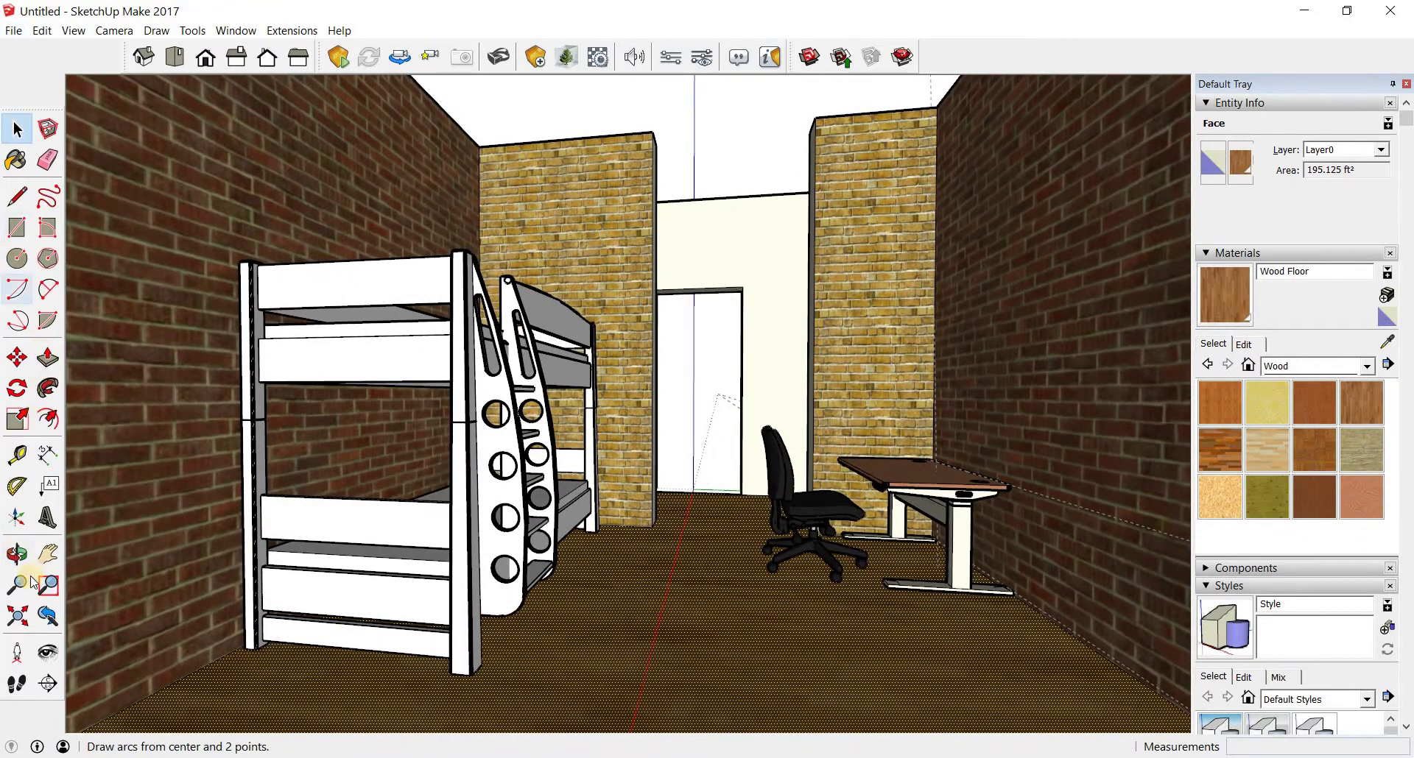
{"action": "left_click", "coordinate": [48, 554]}
{"action": "left_click_drag", "start_coordinate": [595, 377], "coordinate": [639, 368]}
{"action": "left_click_drag", "start_coordinate": [740, 451], "coordinate": [718, 447]}
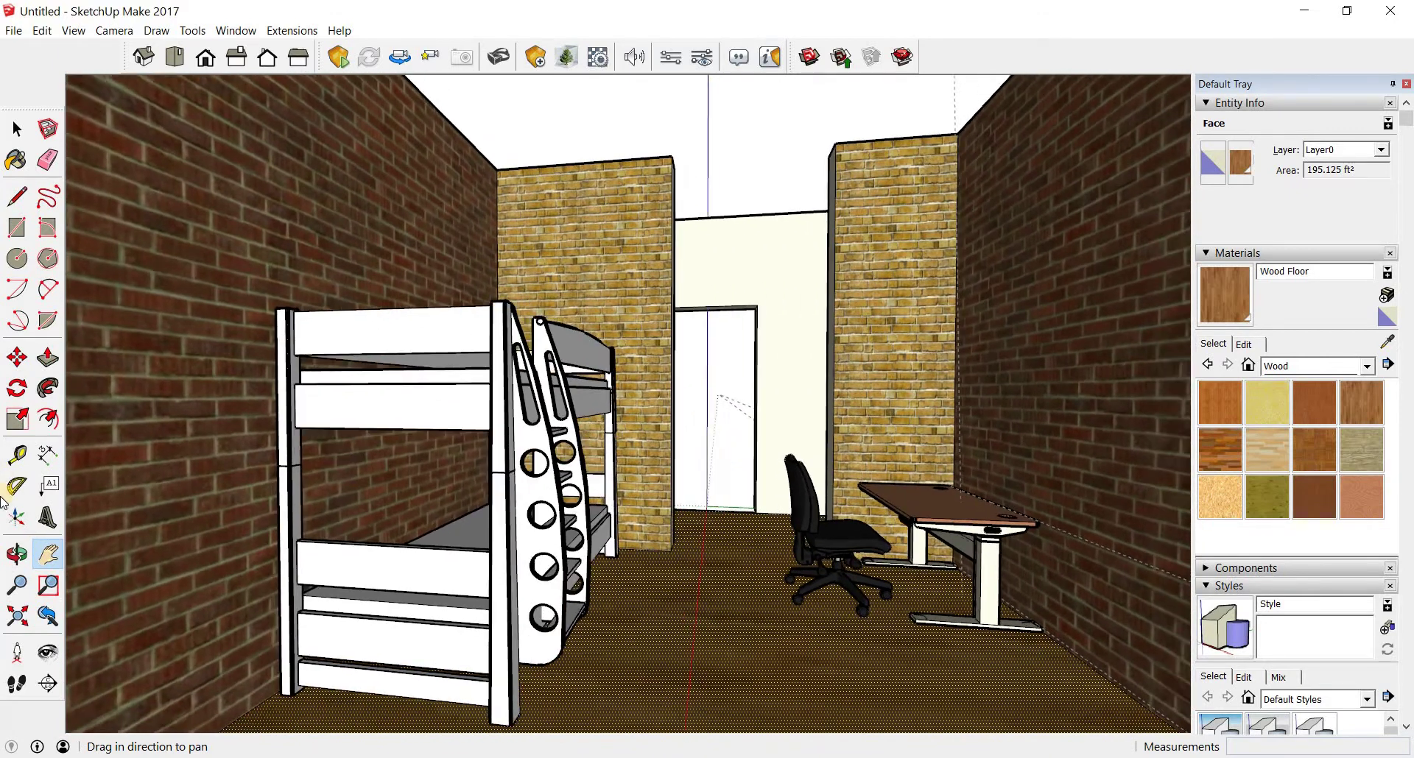
{"action": "left_click", "coordinate": [17, 553]}
{"action": "left_click_drag", "start_coordinate": [593, 553], "coordinate": [520, 536]}
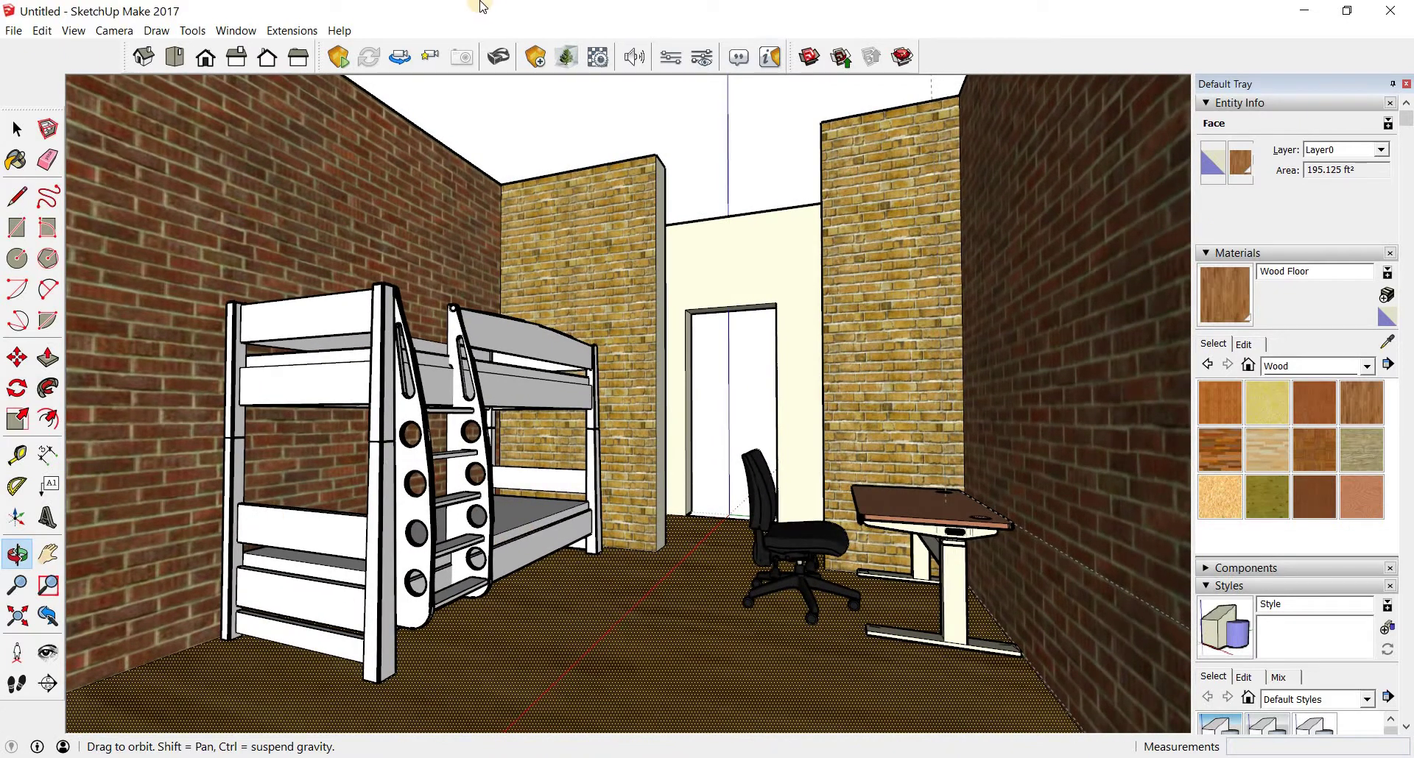
{"action": "left_click", "coordinate": [339, 59]}
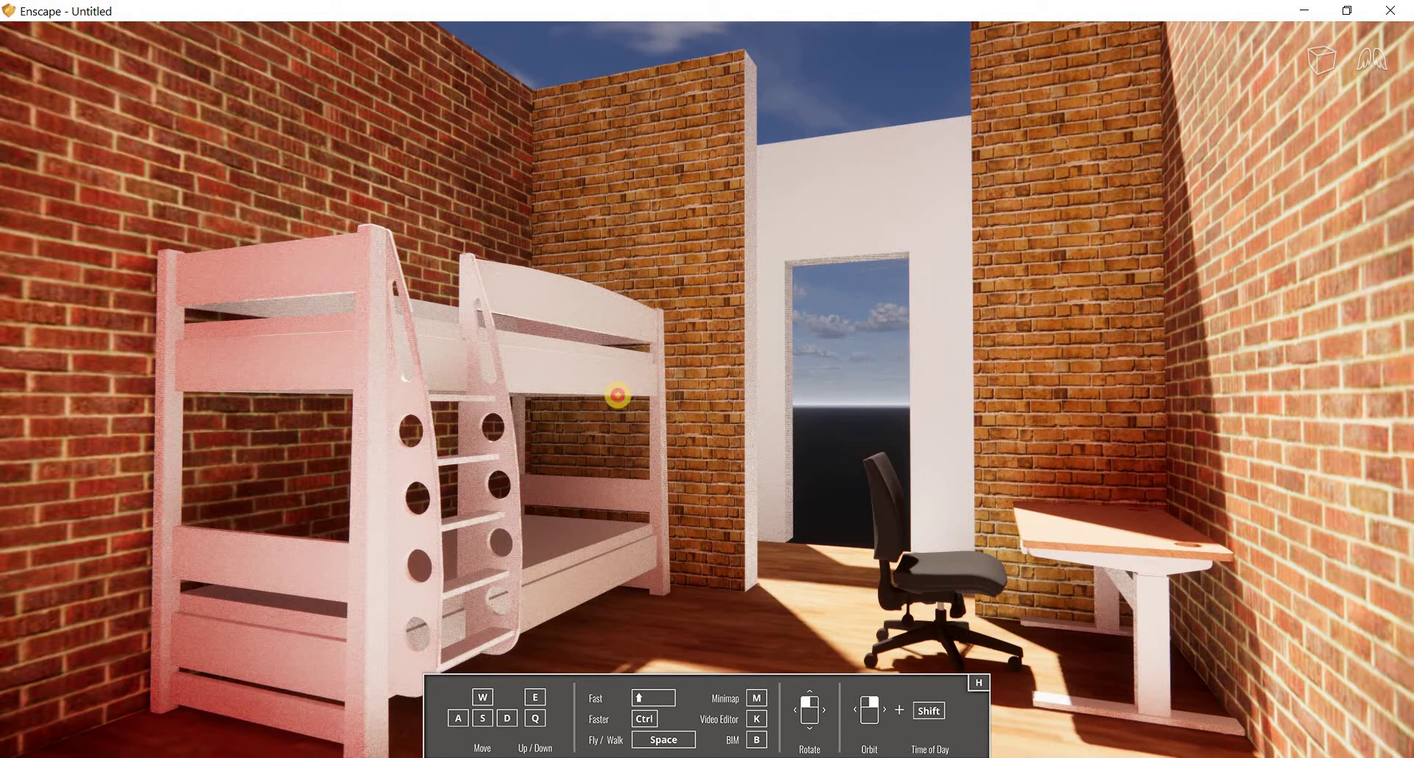
Turn the Enscape view towards the brick wall by the bunk bed and place the render window beside the SketchUp model.
{"action": "left_click_drag", "start_coordinate": [617, 395], "coordinate": [617, 395]}
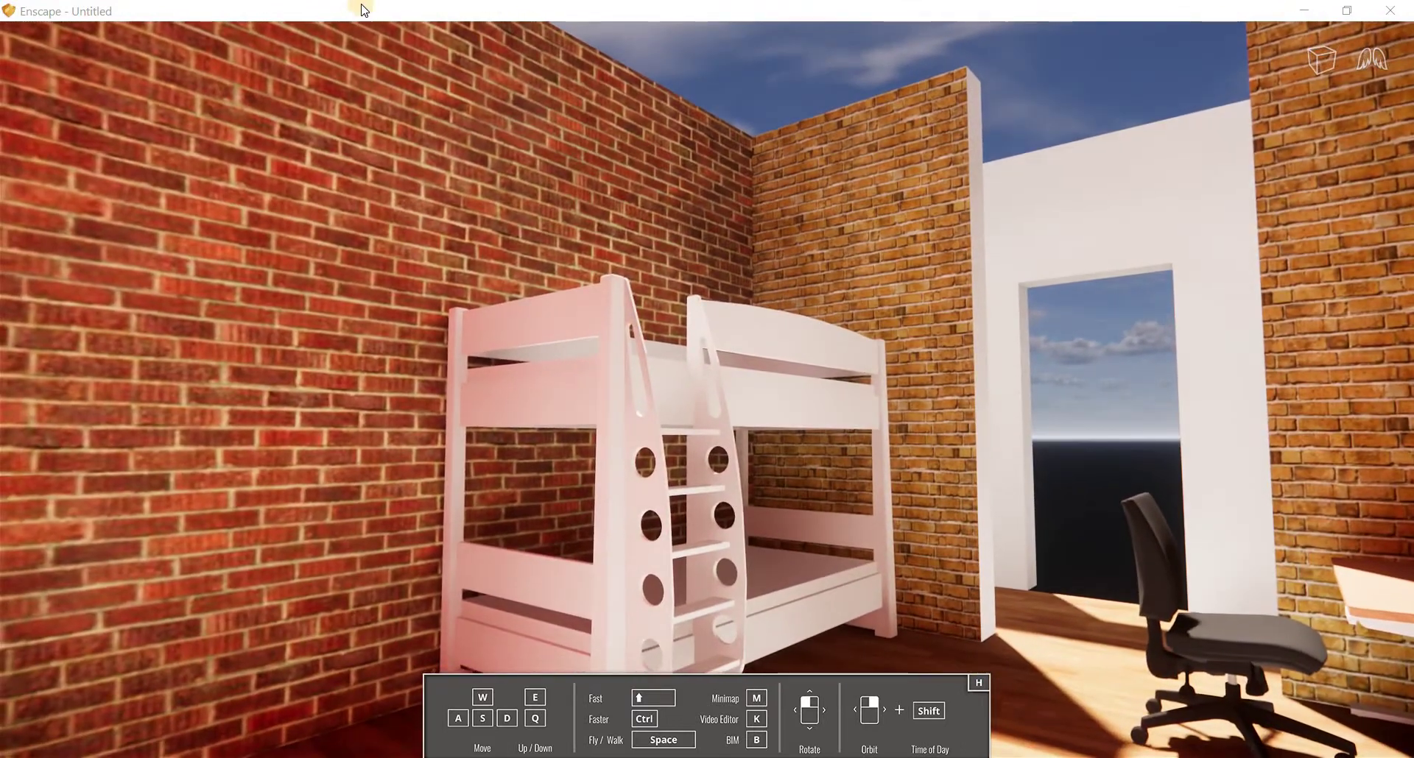
{"action": "mouse_move", "coordinate": [468, 43]}
{"action": "left_mouse_down"}
{"action": "mouse_move", "coordinate": [810, 76]}
{"action": "mouse_move", "coordinate": [1273, 32]}
{"action": "mouse_move", "coordinate": [1399, 30]}
{"action": "mouse_move", "coordinate": [1413, 43]}
{"action": "mouse_move", "coordinate": [1413, 30]}
{"action": "left_mouse_up"}
{"action": "mouse_move", "coordinate": [1034, 56]}
{"action": "left_mouse_down"}
{"action": "mouse_move", "coordinate": [1035, 25]}
{"action": "mouse_move", "coordinate": [773, 19]}
{"action": "mouse_move", "coordinate": [1118, 7]}
{"action": "mouse_move", "coordinate": [1297, 44]}
{"action": "mouse_move", "coordinate": [1331, 31]}
{"action": "mouse_move", "coordinate": [818, 4]}
{"action": "left_mouse_up"}
{"action": "left_click", "coordinate": [468, 110]}
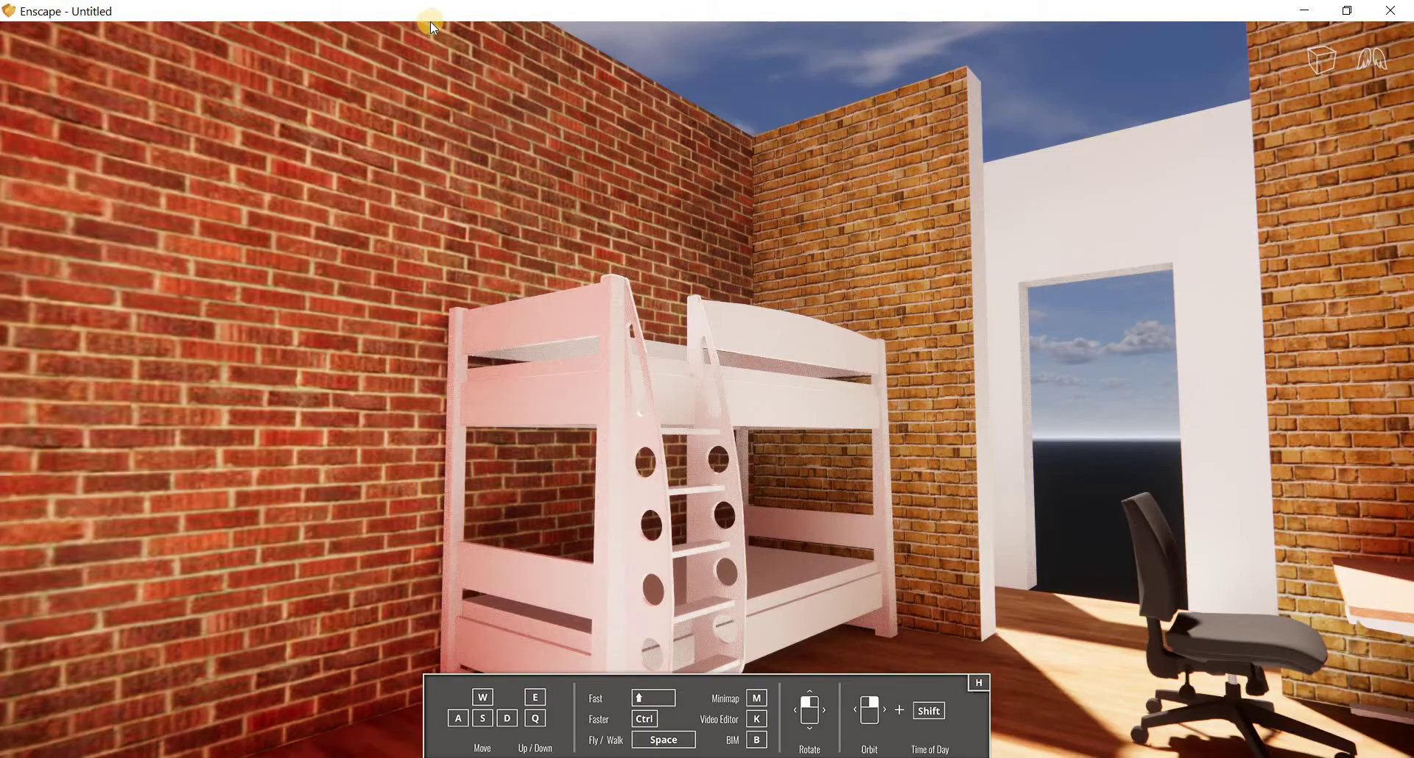
{"action": "mouse_move", "coordinate": [731, 50]}
{"action": "left_mouse_down"}
{"action": "mouse_move", "coordinate": [1240, 42]}
{"action": "mouse_move", "coordinate": [1205, 6]}
{"action": "left_mouse_up"}
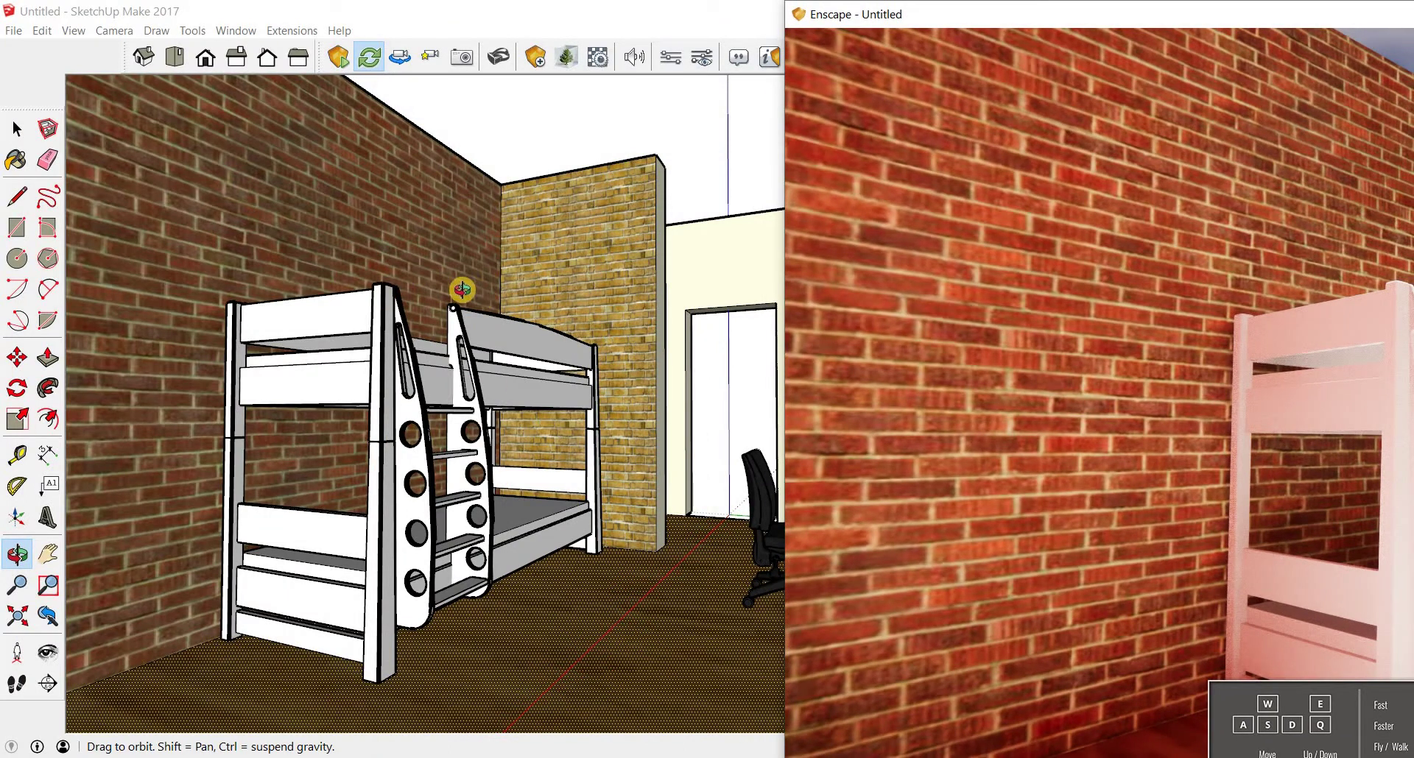
Paint the brick wall behind the bunk bed with Field Rectangle Tile from the Tile materials.
{"action": "left_click", "coordinate": [18, 164]}
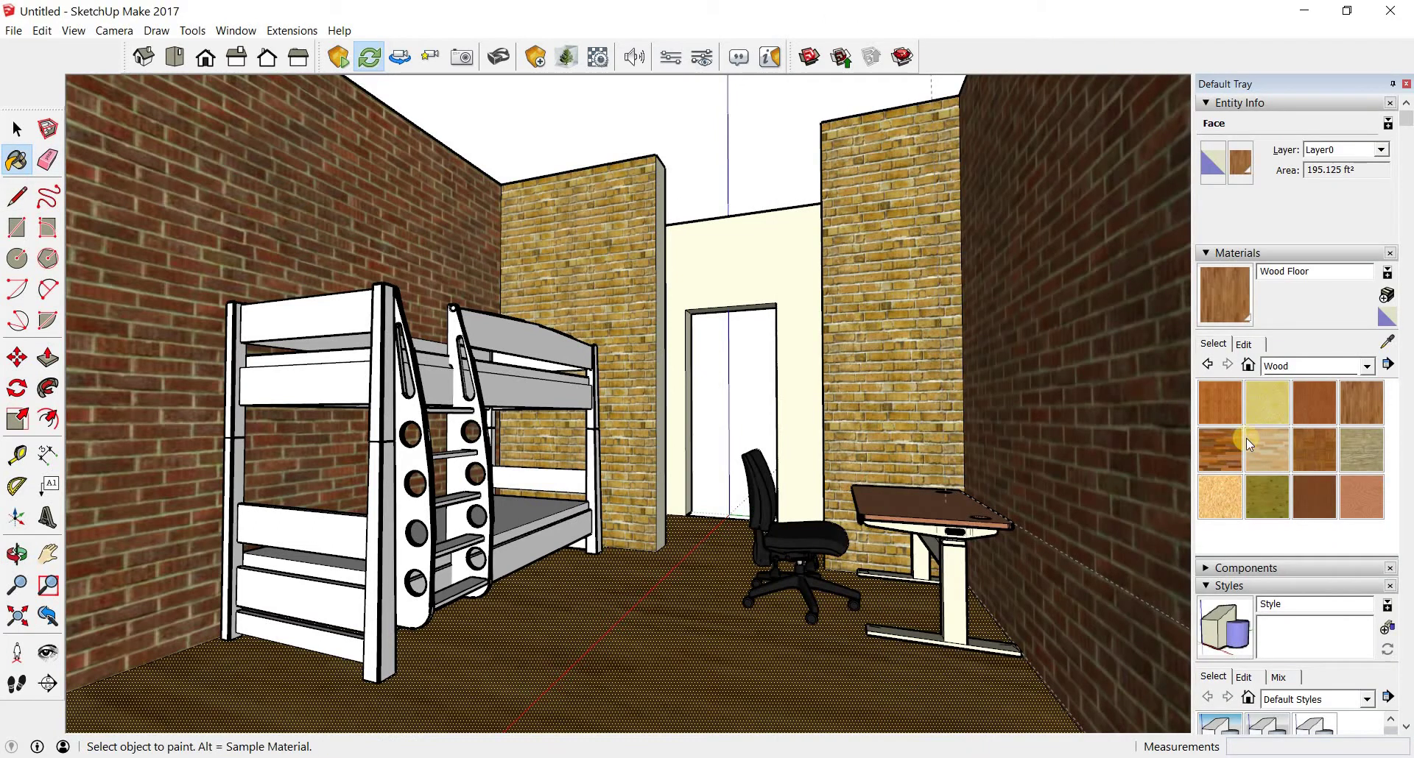
{"action": "left_click", "coordinate": [1317, 367]}
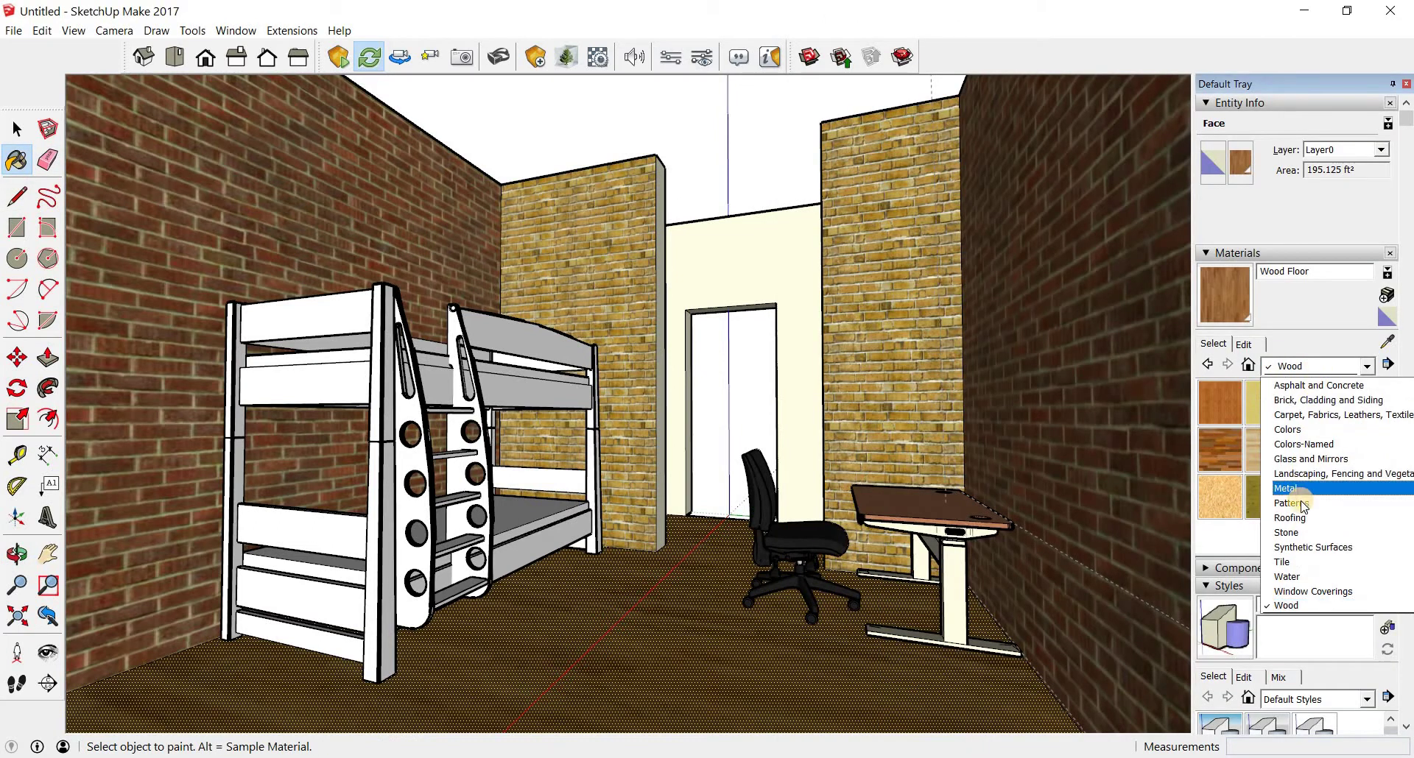
{"action": "left_click", "coordinate": [1309, 561]}
{"action": "left_click", "coordinate": [1318, 450]}
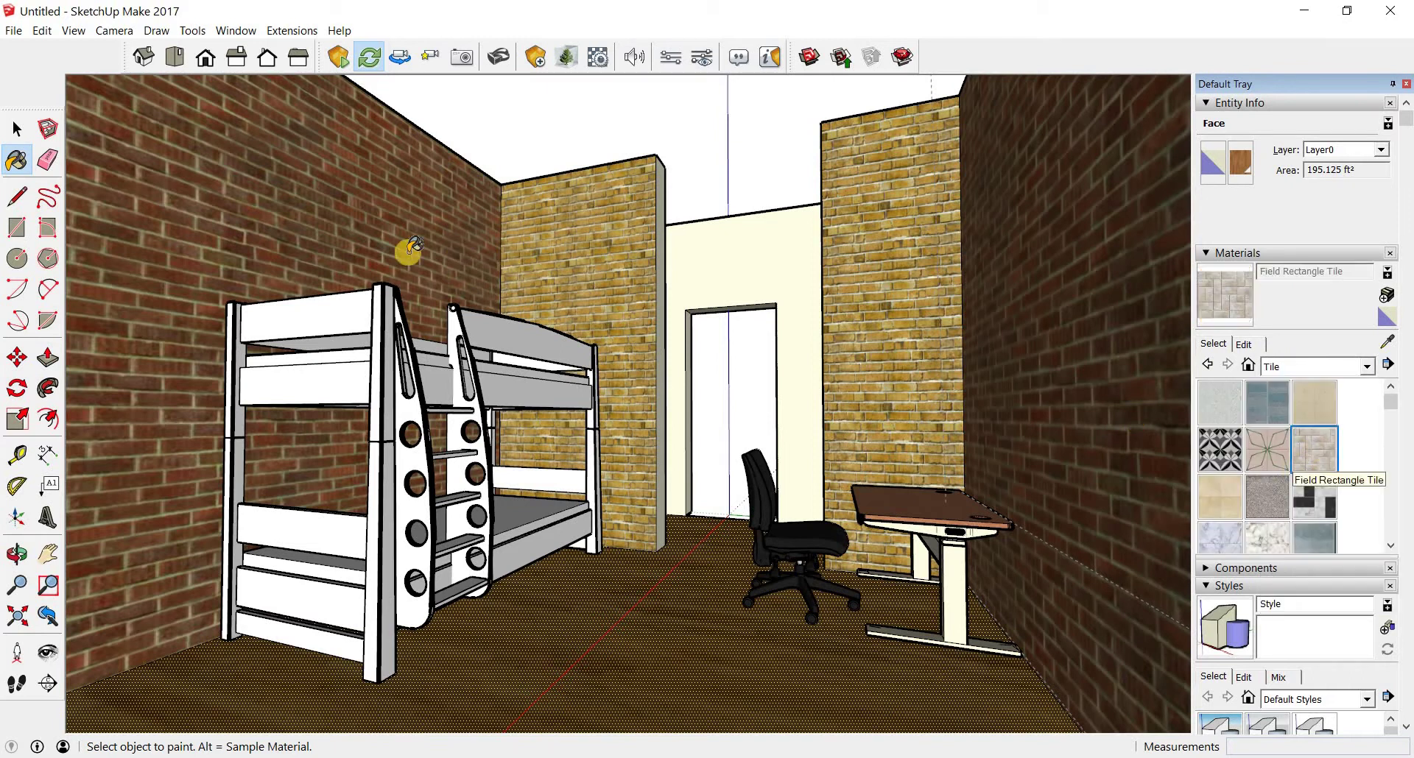
{"action": "left_click", "coordinate": [359, 215]}
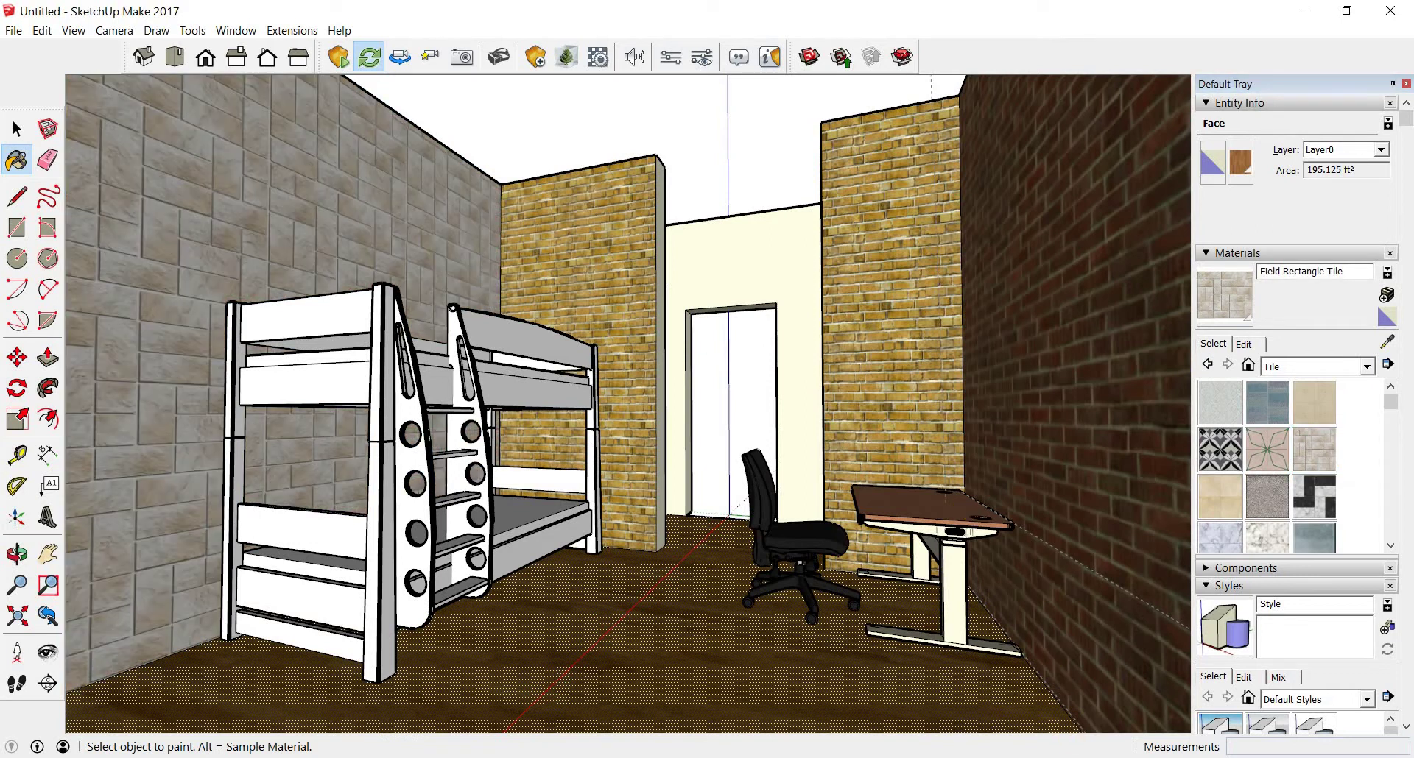
Examine the tiled wall, bunk bed and desk area from several angles in the maximized Enscape render, and close the render window.
{"action": "left_click", "coordinate": [985, 757]}
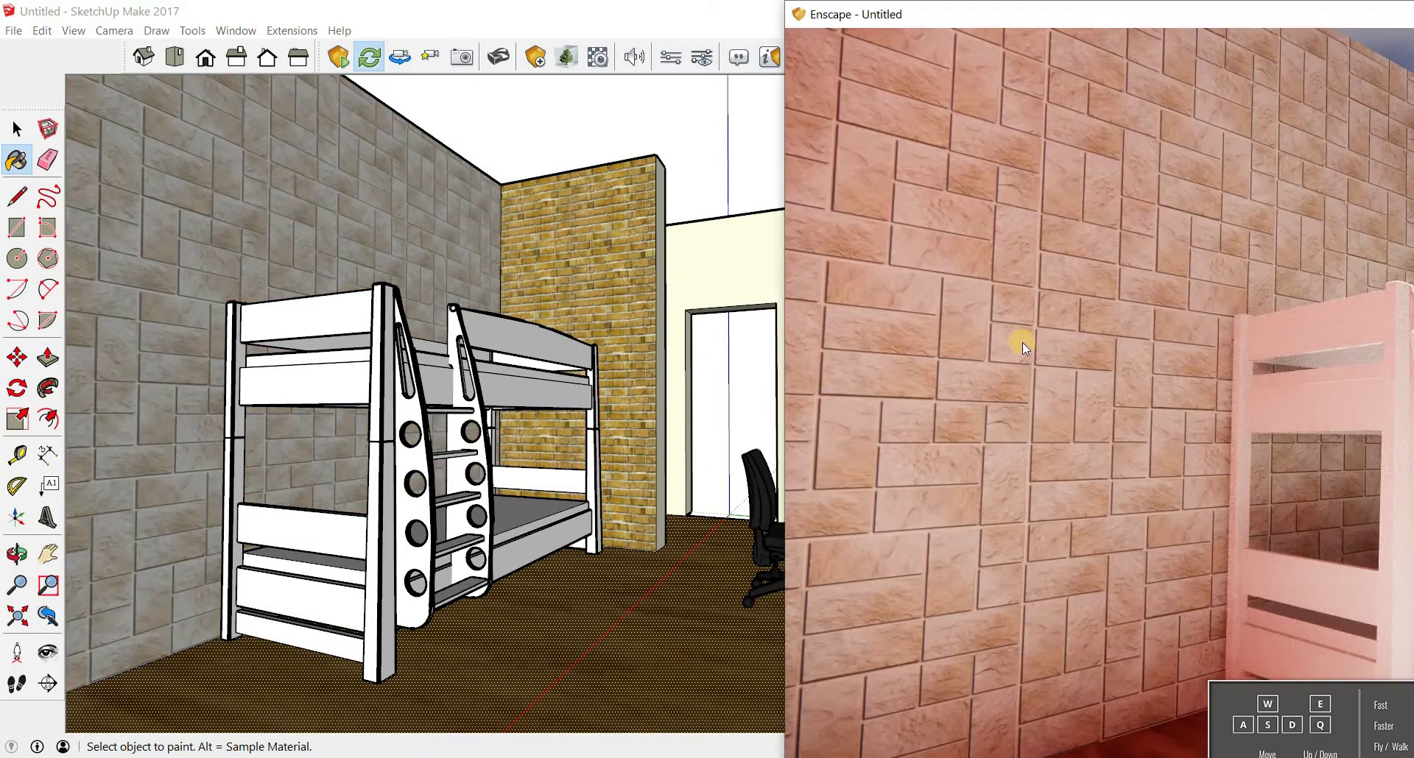
{"action": "double_click", "coordinate": [1196, 25]}
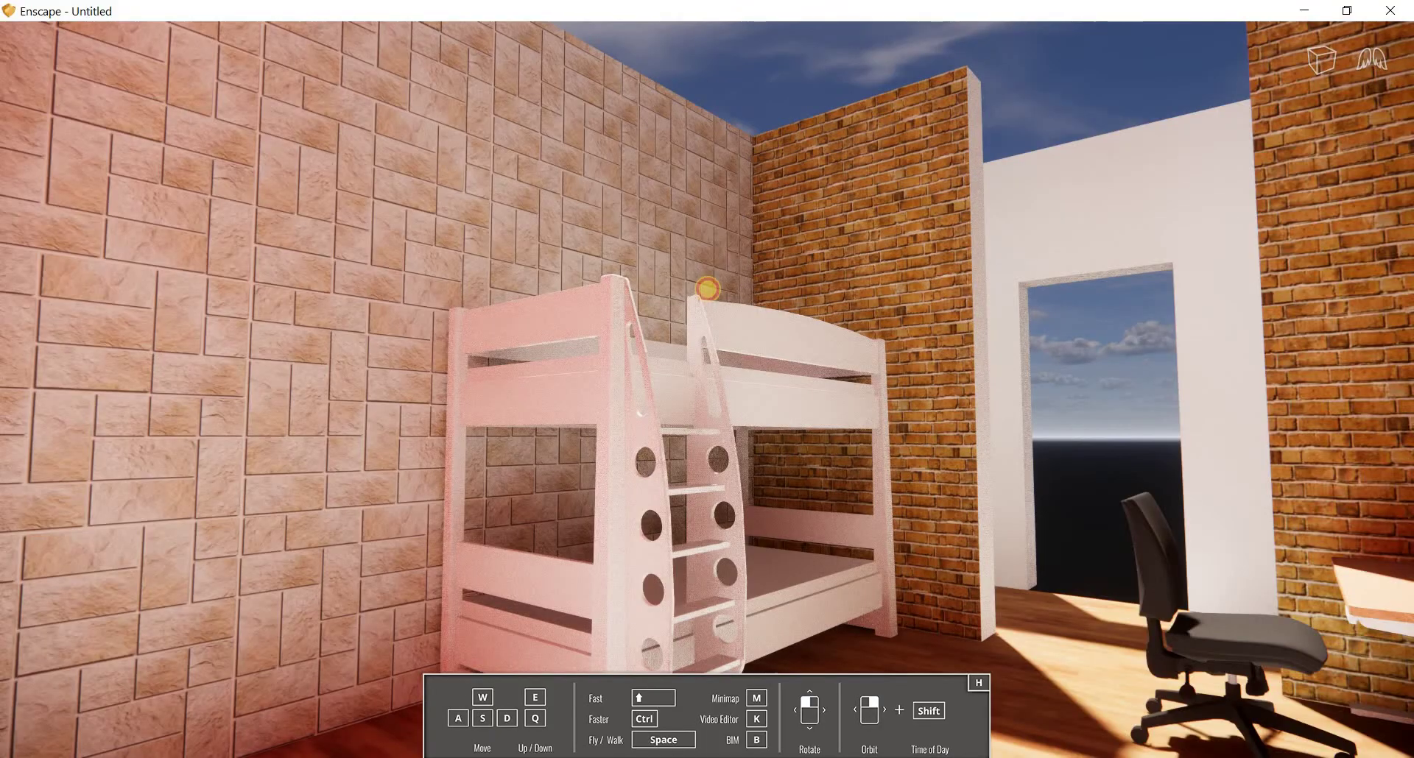
{"action": "left_click_drag", "start_coordinate": [707, 289], "coordinate": [701, 304]}
{"action": "key", "text": "s"}
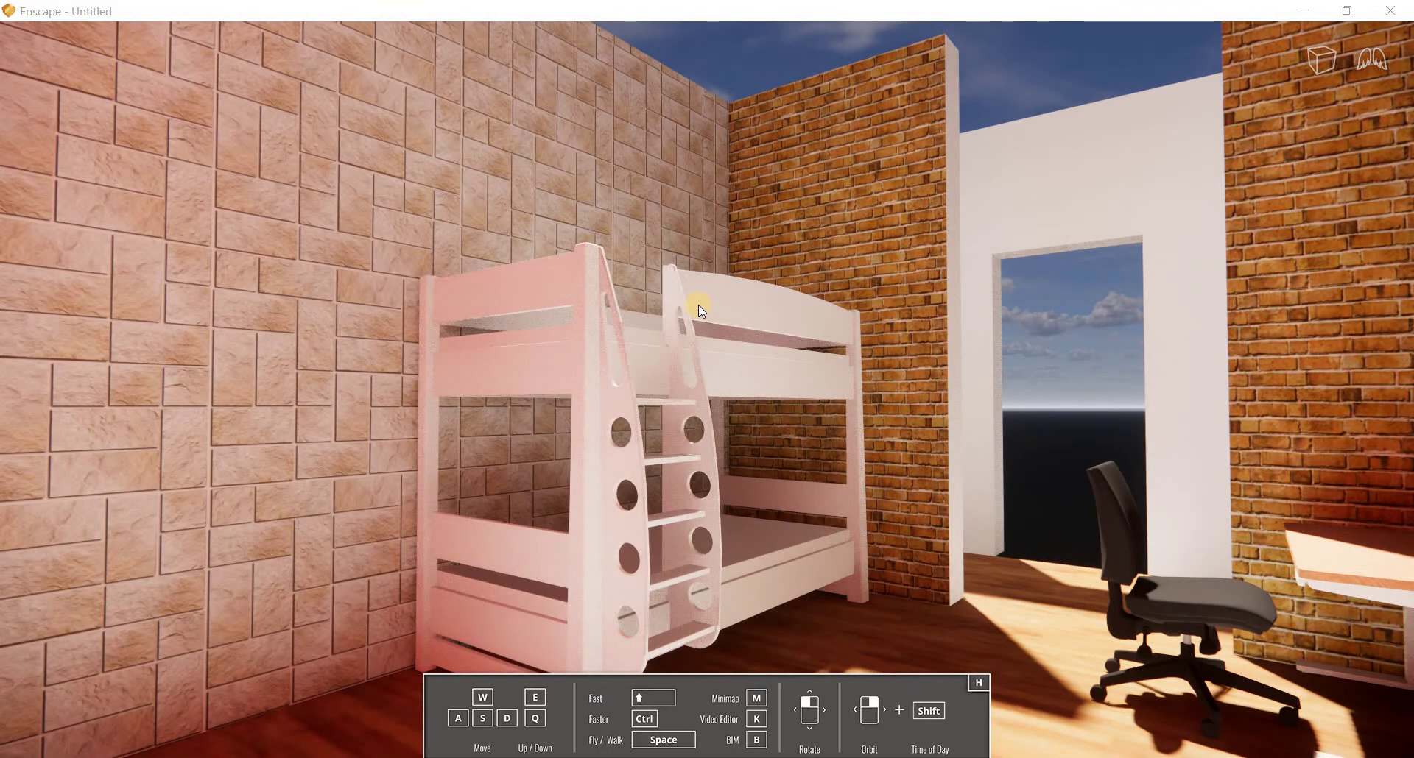
{"action": "scroll", "coordinate": [698, 305], "scroll_direction": "up", "scroll_amount": 4}
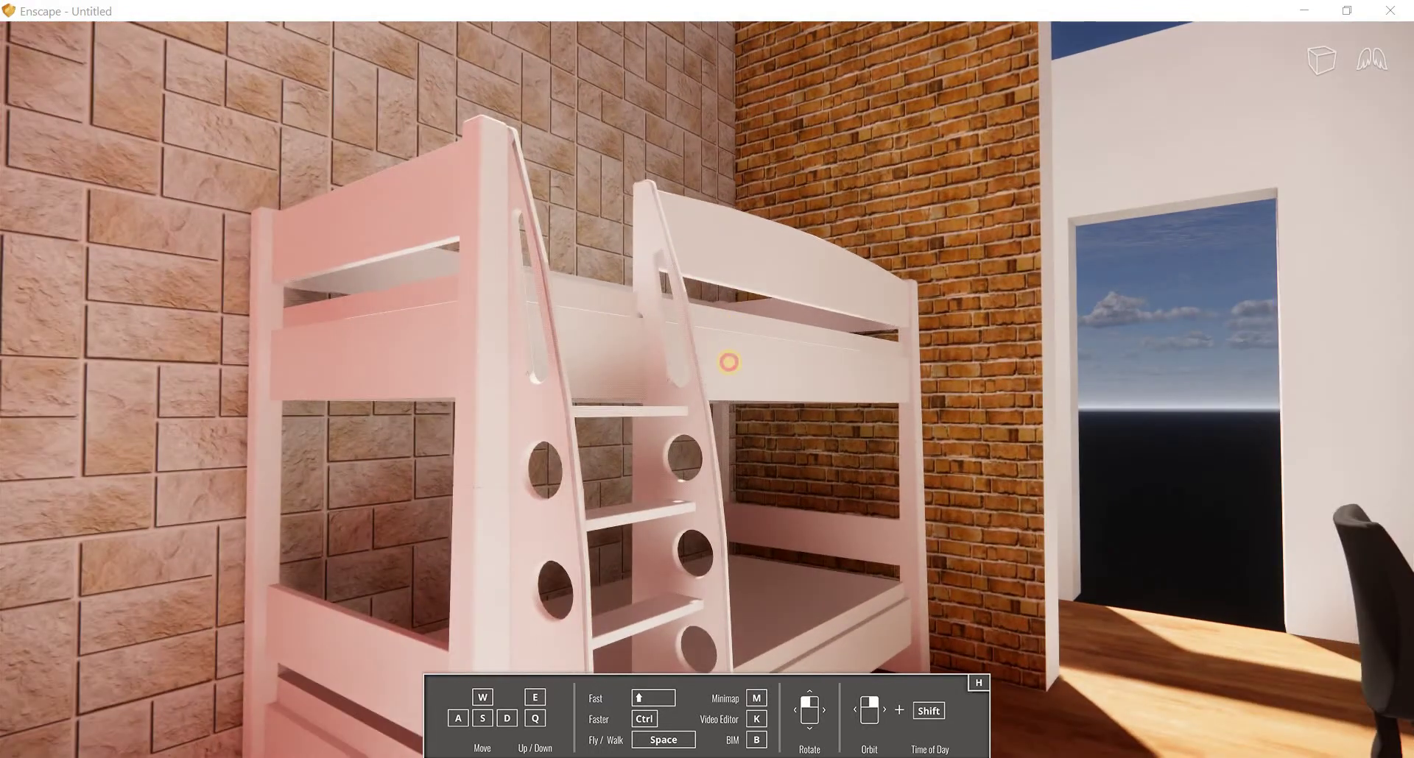
{"action": "left_click_drag", "start_coordinate": [728, 362], "coordinate": [727, 374]}
{"action": "scroll", "coordinate": [692, 369], "scroll_direction": "up", "scroll_amount": 3}
{"action": "scroll", "coordinate": [683, 366], "scroll_direction": "down", "scroll_amount": 4}
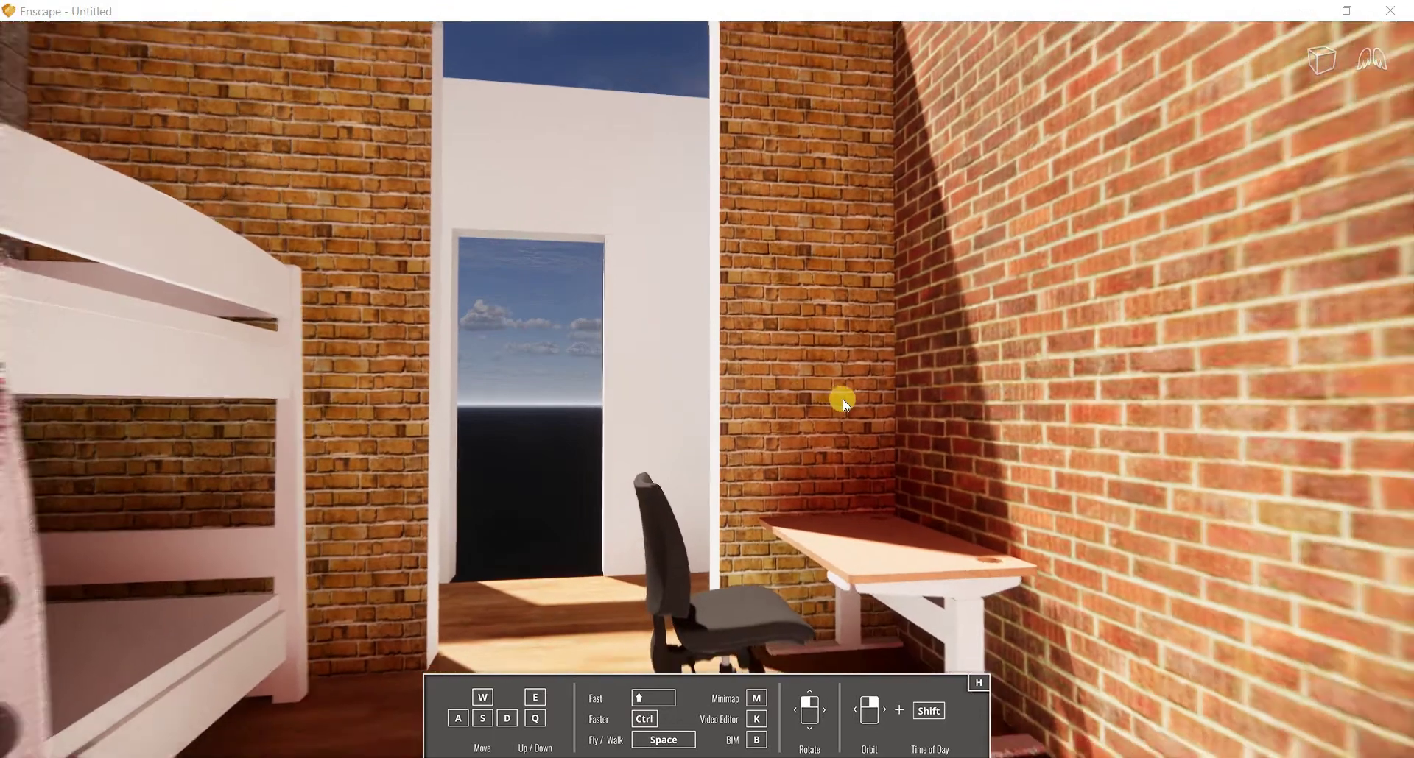
{"action": "mouse_move", "coordinate": [842, 399]}
{"action": "left_mouse_down"}
{"action": "mouse_move", "coordinate": [832, 350]}
{"action": "mouse_move", "coordinate": [839, 398]}
{"action": "left_mouse_up"}
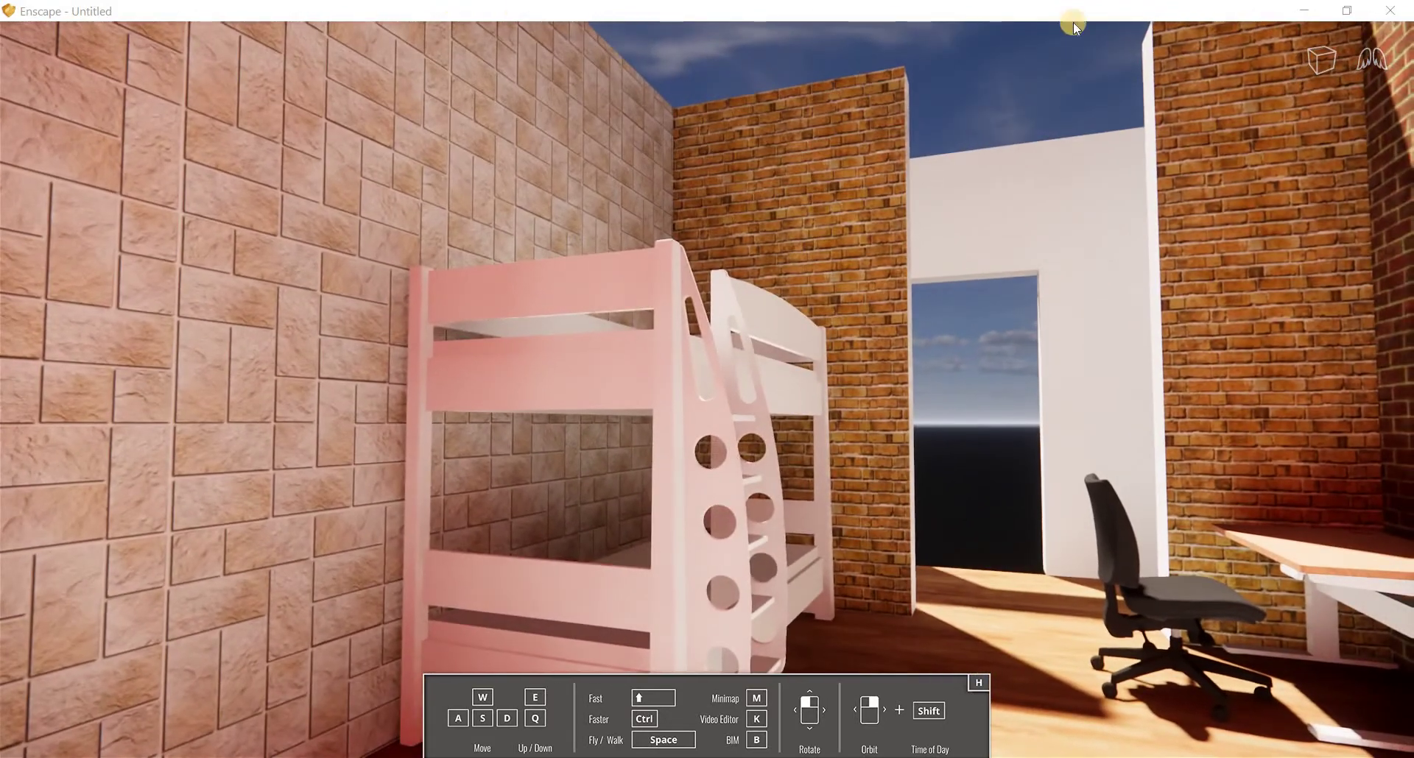
{"action": "left_click", "coordinate": [1394, 11]}
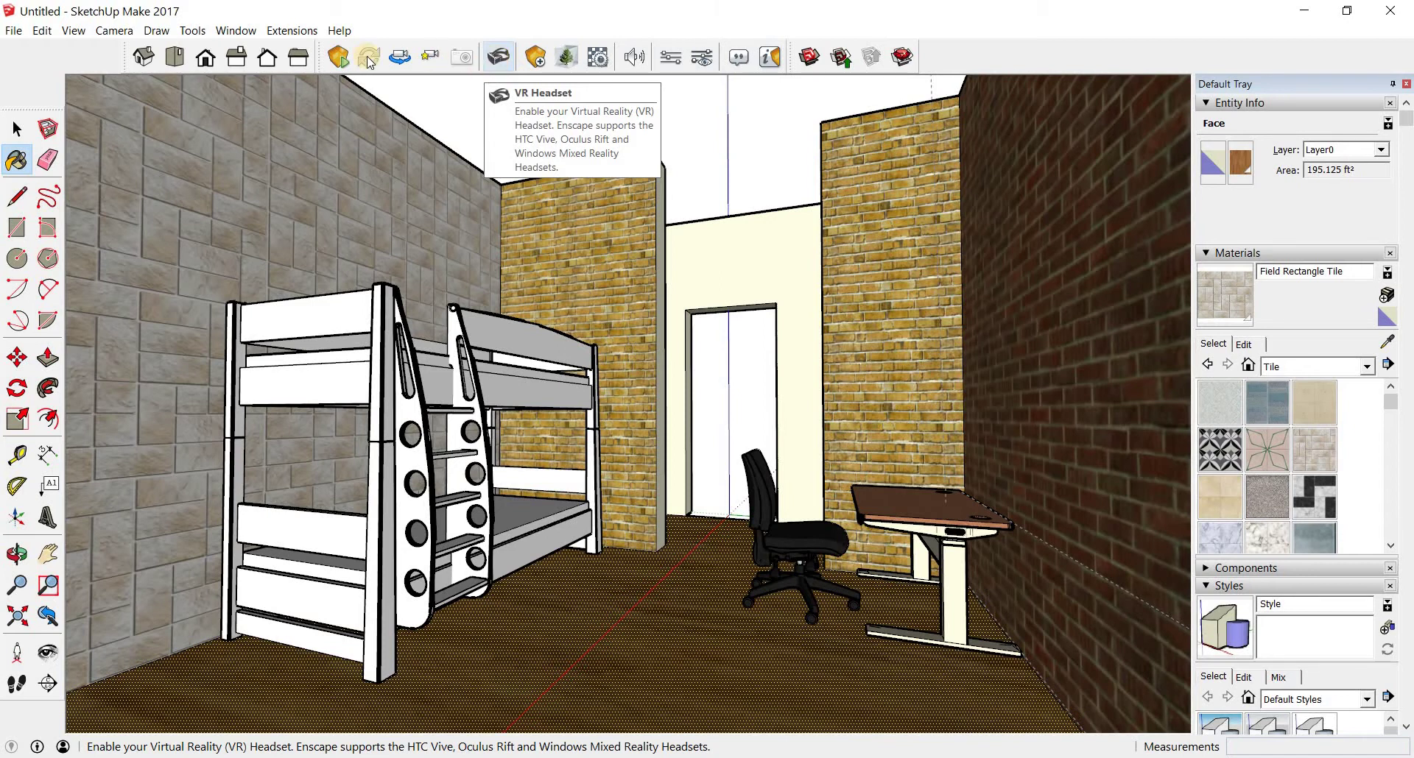
Open the Enscape tool for creating and editing special objects in the model.
{"action": "left_click", "coordinate": [488, 66]}
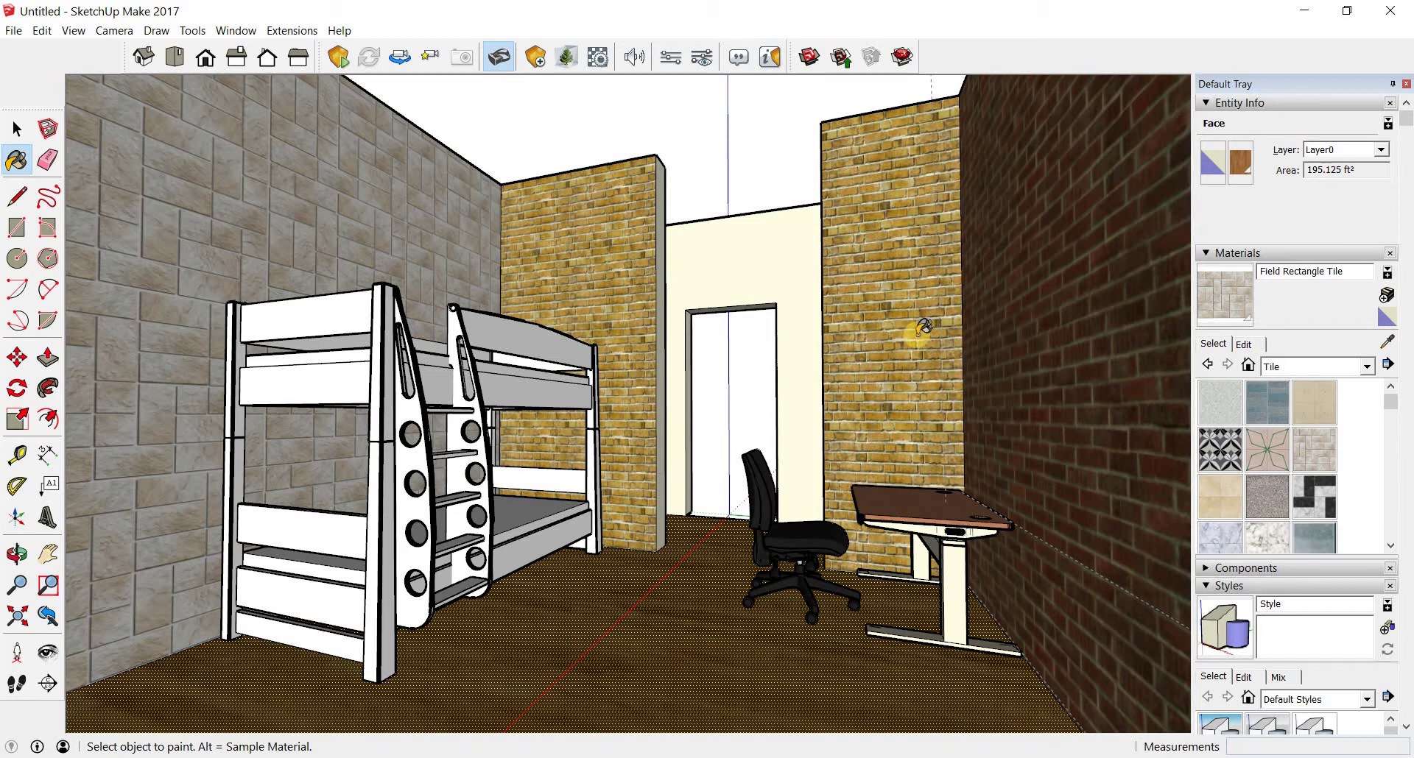
{"action": "left_click", "coordinate": [499, 59]}
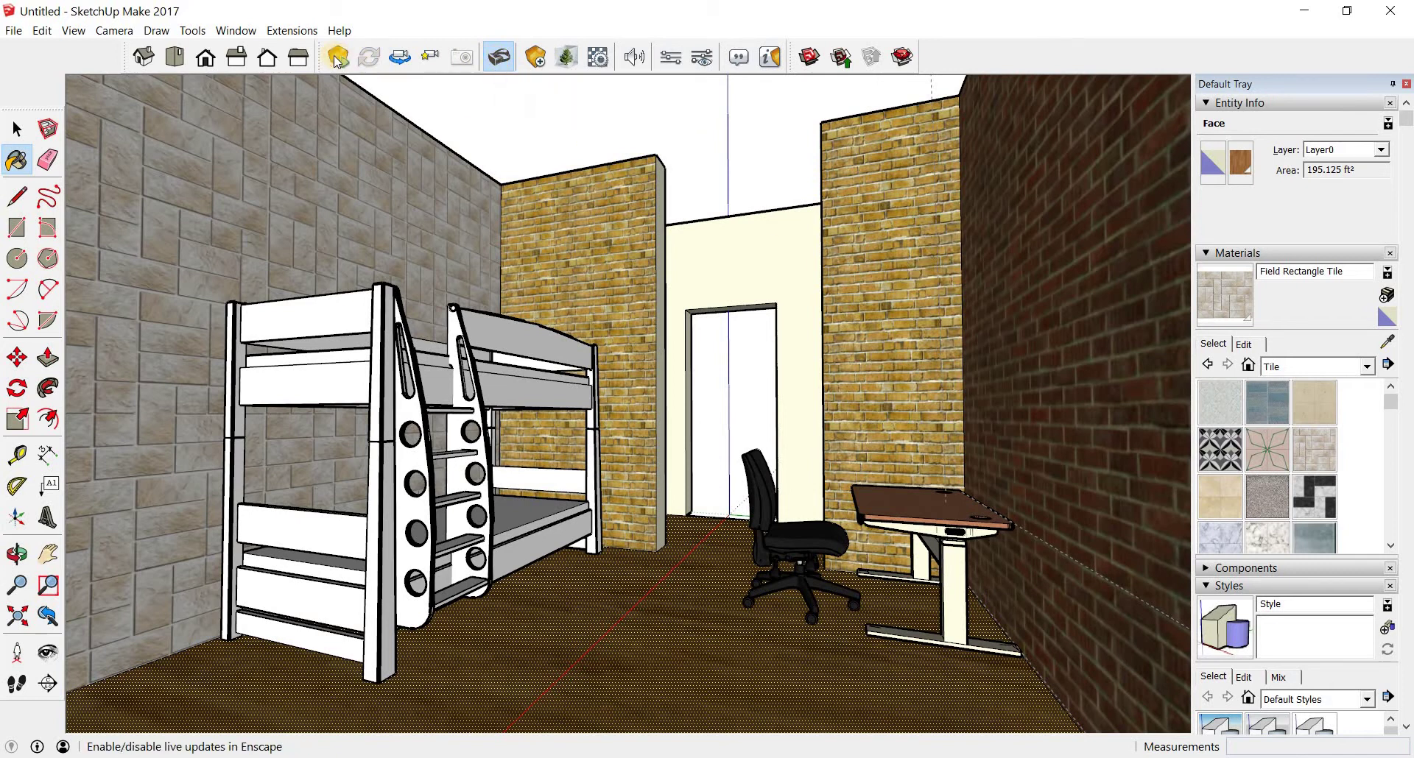